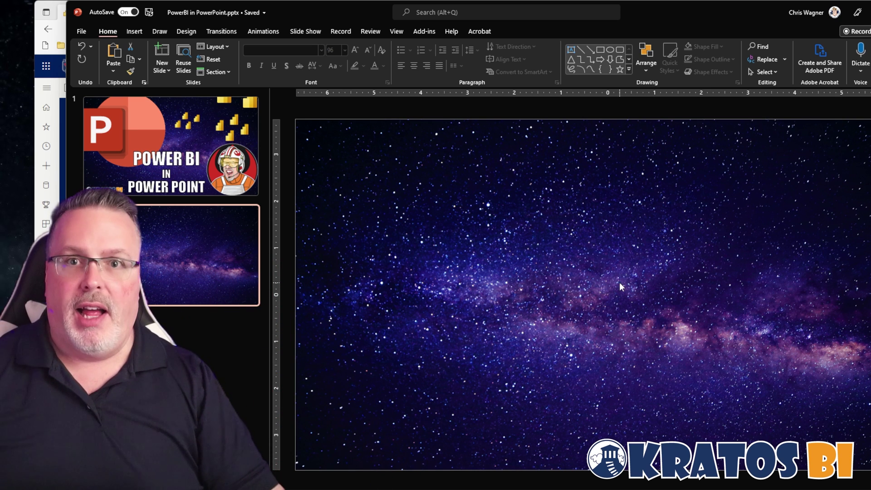
# Step: From slide 2, search the Office add-ins store for 'power bi'
pyautogui.click(203, 188)
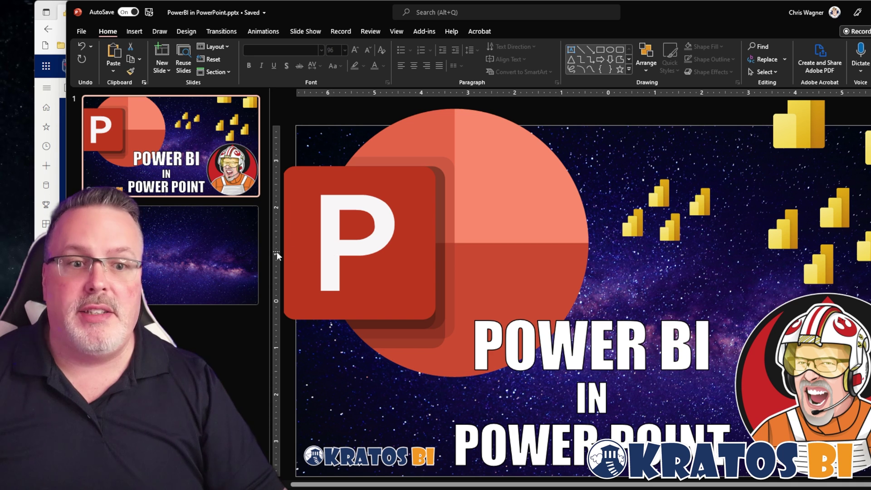
pyautogui.click(253, 255)
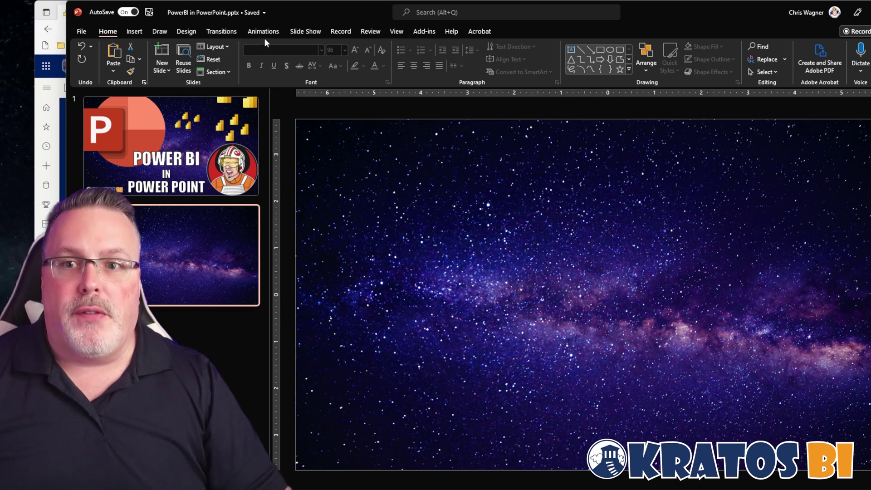
pyautogui.click(133, 32)
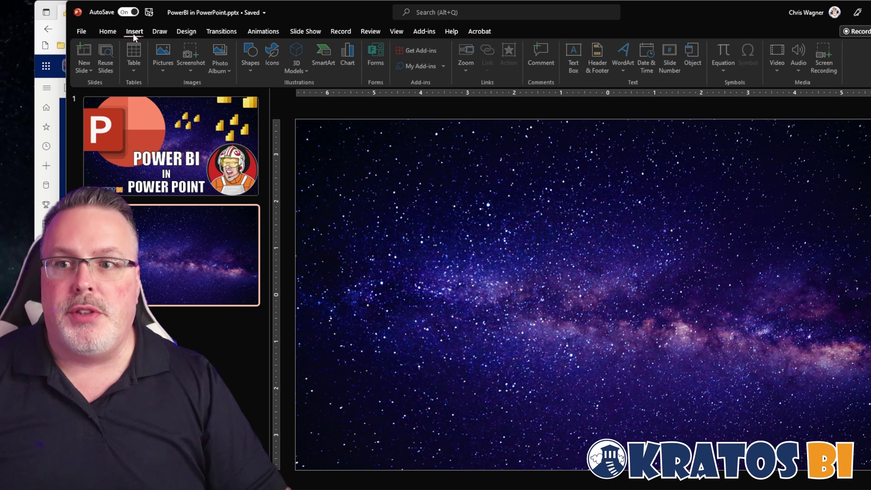
pyautogui.click(420, 52)
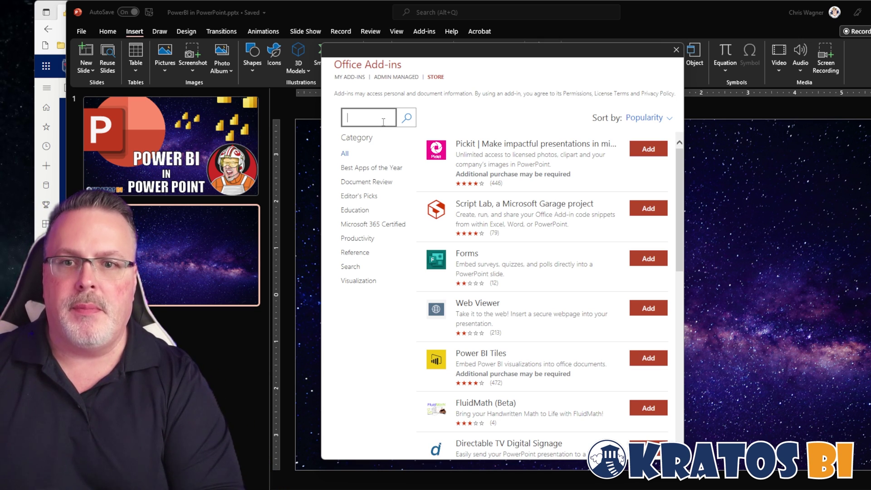
pyautogui.write('power bi')
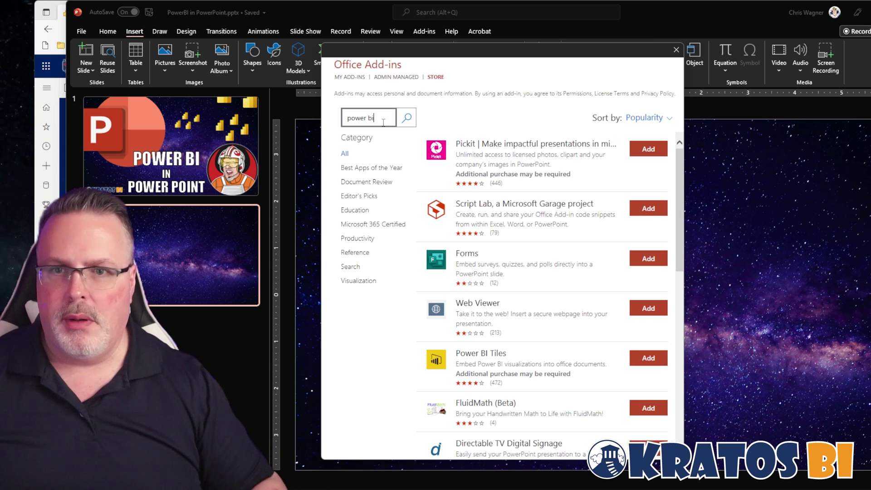
pyautogui.press('Return')
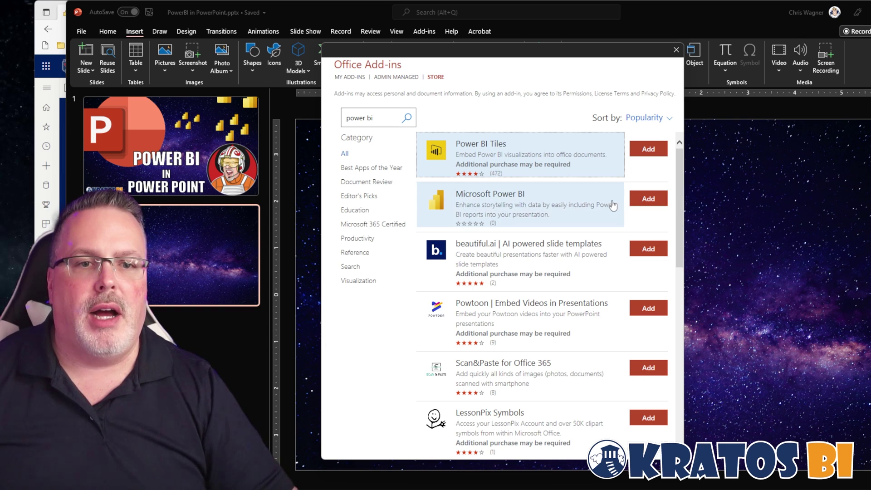
# Step: Add the Microsoft Power BI add-in to slide 2 and accept its license terms
pyautogui.click(639, 205)
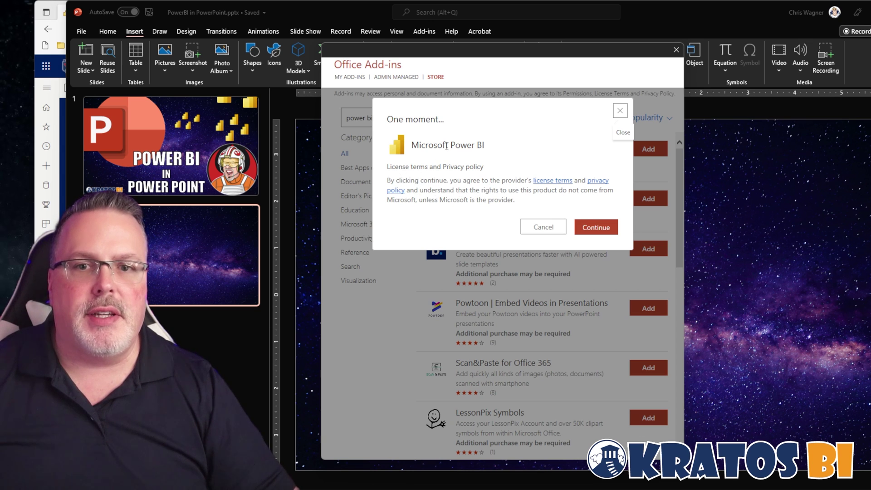
pyautogui.click(603, 232)
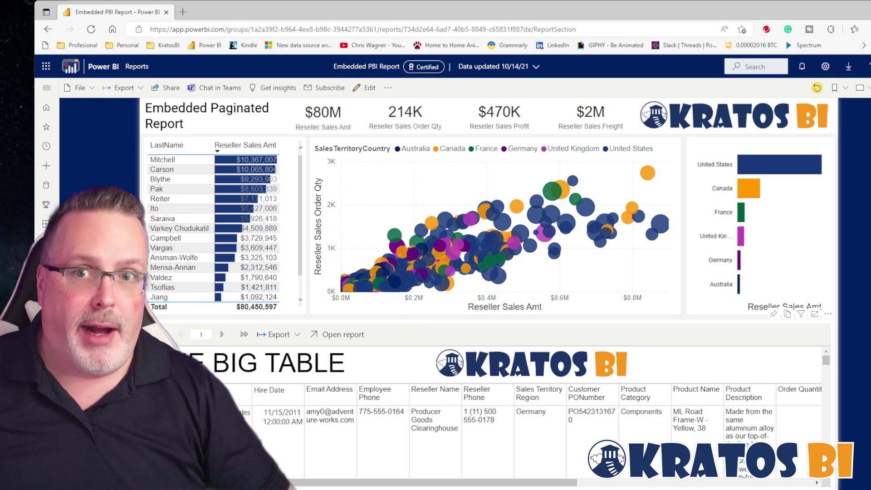
# Step: Select the Embedded PBI Report page URL in the browser's address bar for copying
pyautogui.click(377, 29)
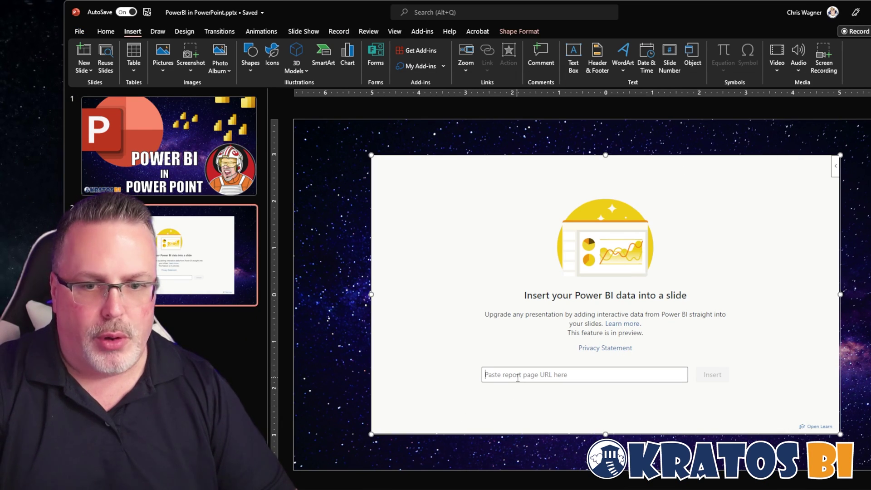
# Step: Load the pasted report link so the Embedded Paginated Report appears live on slide 2
pyautogui.click(712, 375)
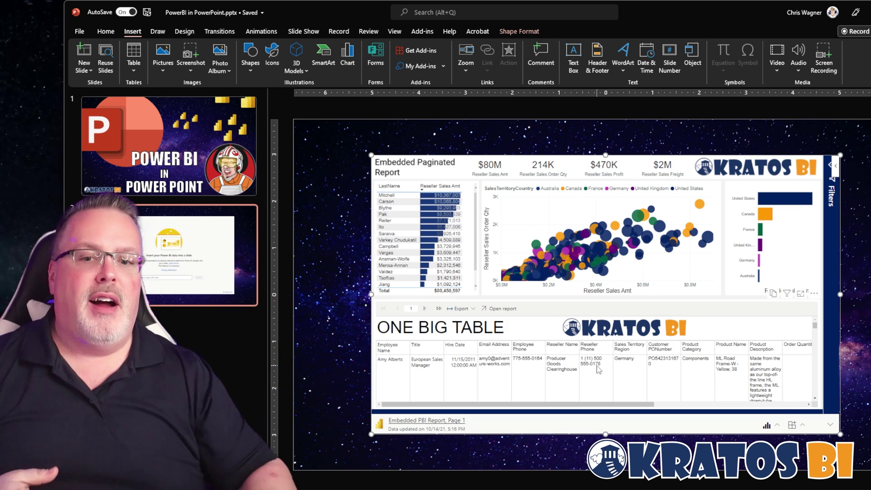
# Step: Cross-filter the report by United States, Canada and a scatter point, clear it, then check add-in options
pyautogui.click(785, 198)
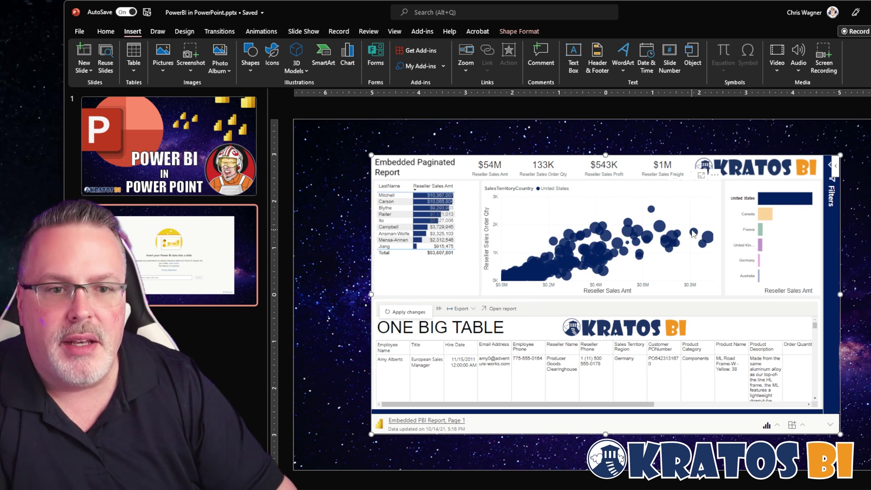
pyautogui.click(766, 215)
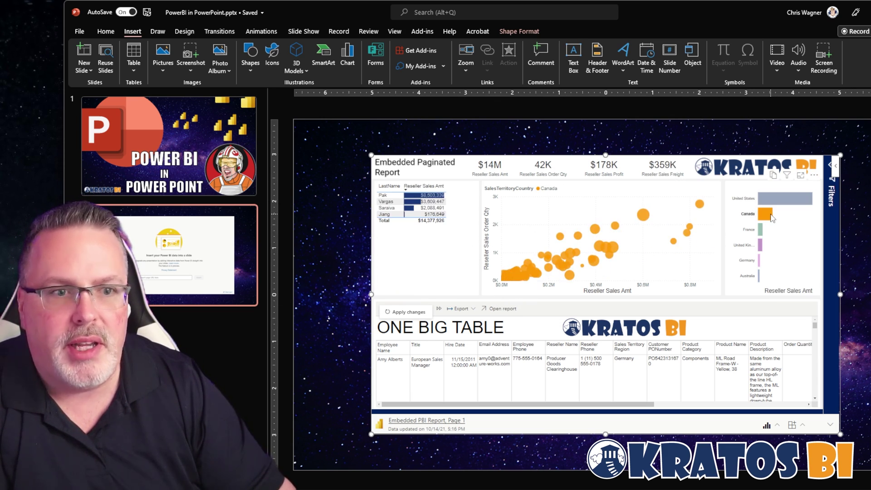
pyautogui.click(702, 205)
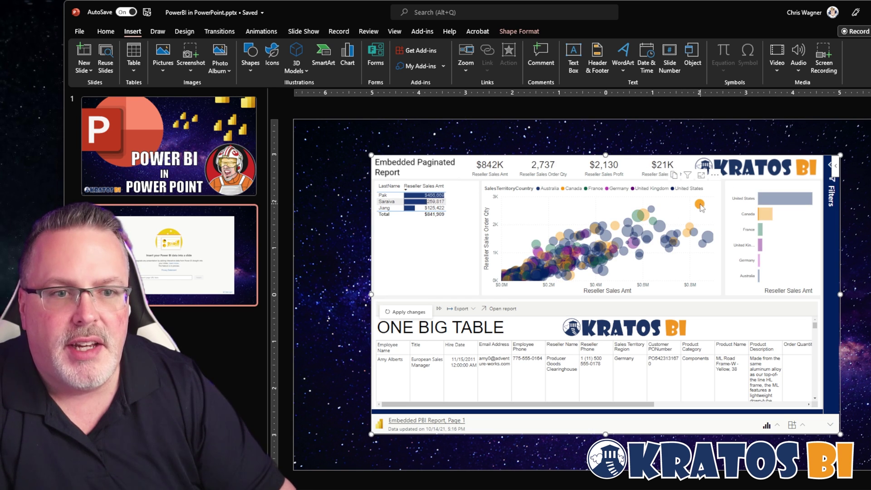
pyautogui.click(765, 215)
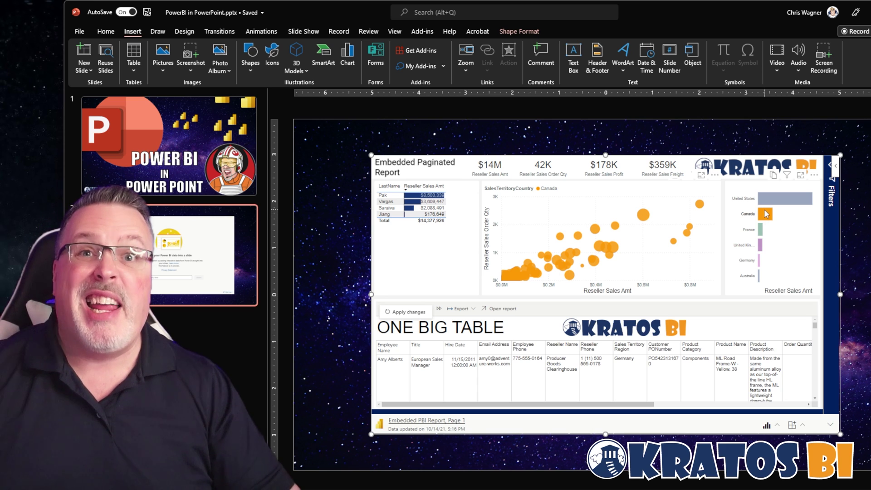
pyautogui.click(765, 214)
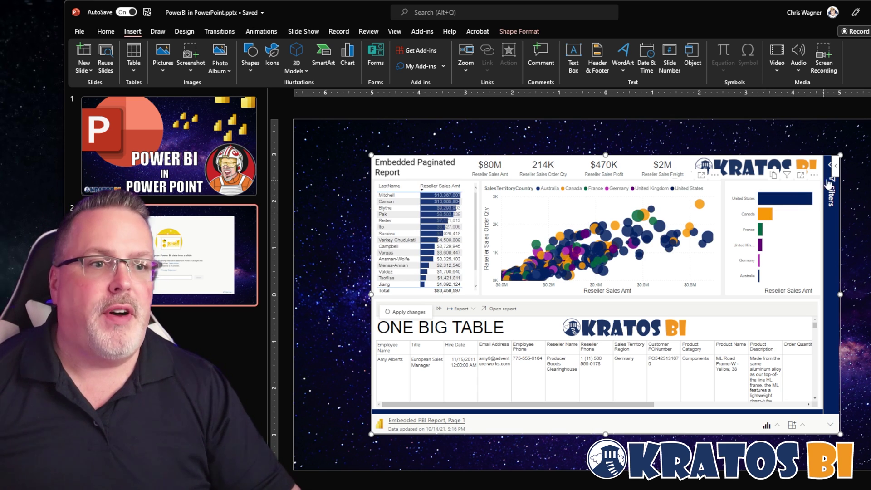
pyautogui.click(836, 167)
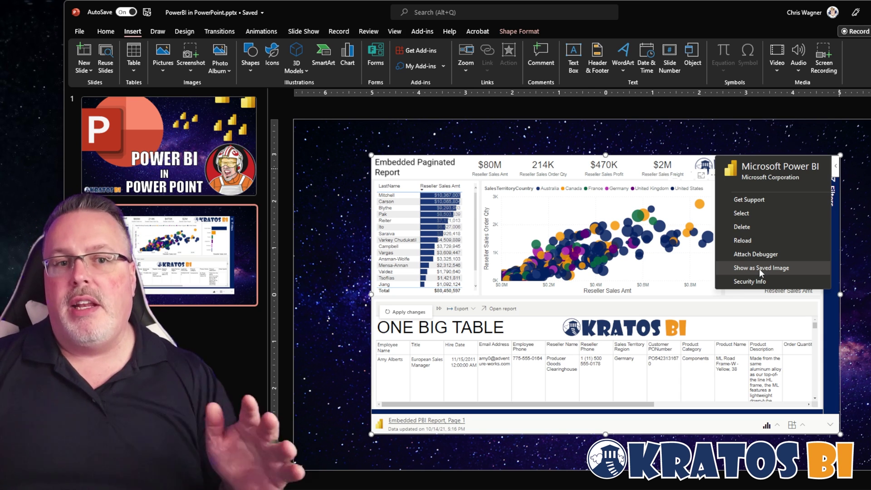
pyautogui.press('Escape')
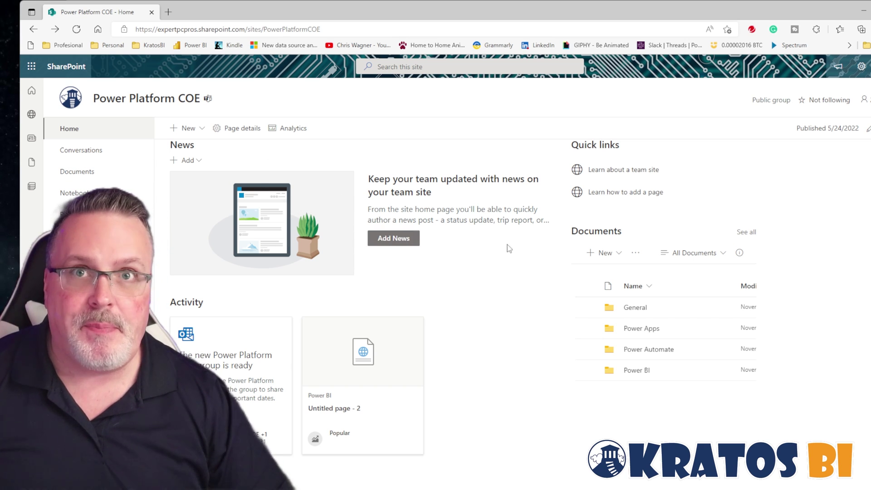
pyautogui.scroll(-5, 428, 179)
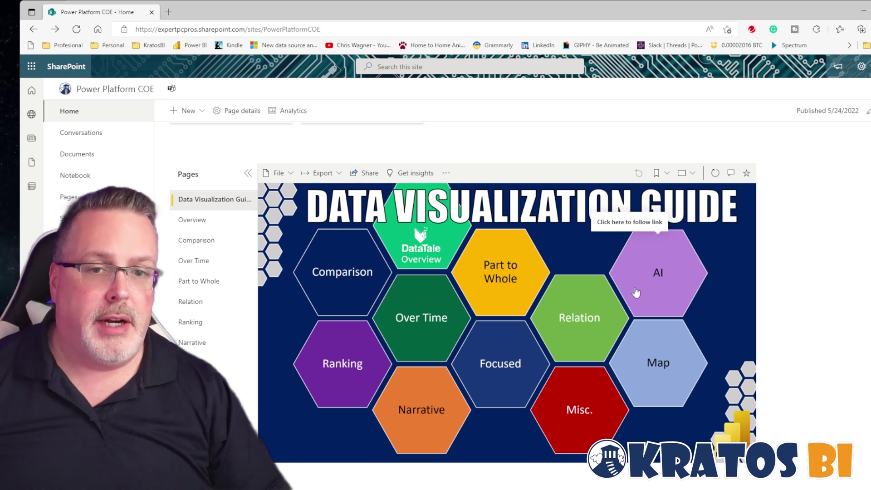
pyautogui.scroll(-1, 640, 310)
pyautogui.scroll(-2, 642, 311)
pyautogui.scroll(-2, 642, 311)
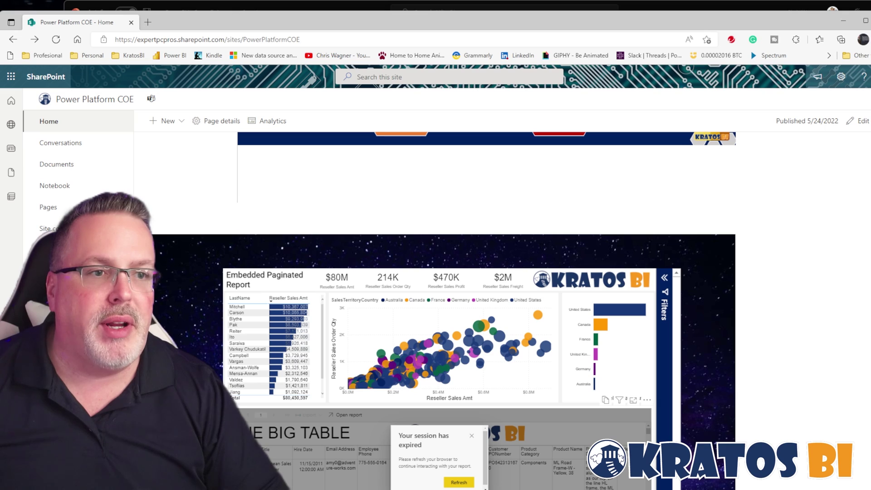
# Step: Place the browser beside the PowerPoint deck and refresh the expired report session
pyautogui.moveTo(867, 217); pyautogui.dragTo(667, 218)
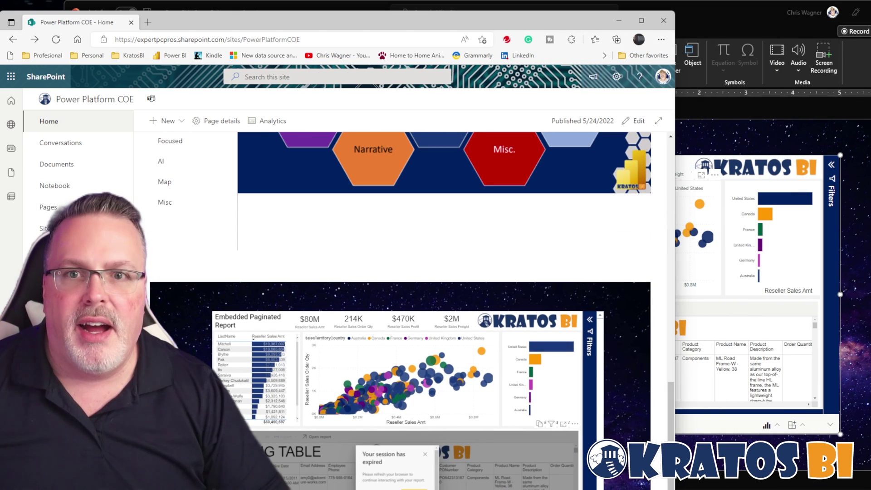
pyautogui.moveTo(337, 25)
pyautogui.mouseDown()
pyautogui.moveTo(566, 4)
pyautogui.moveTo(566, 14)
pyautogui.mouseUp()
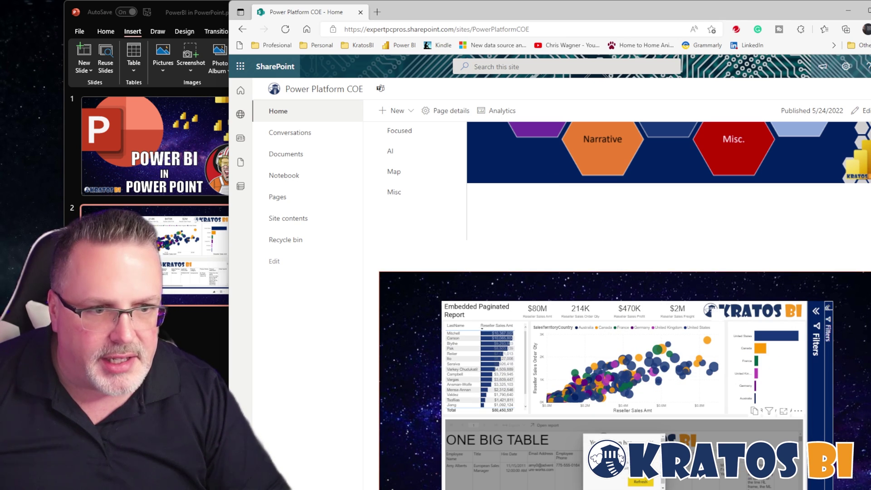
pyautogui.click(642, 482)
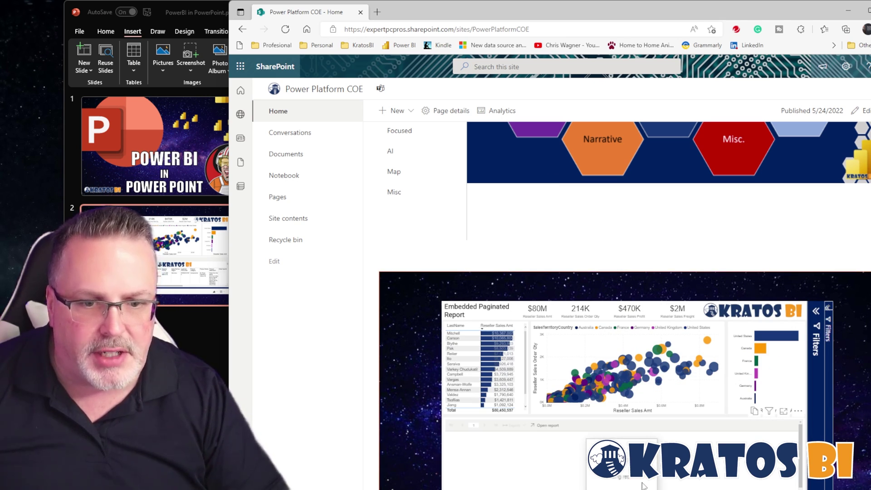